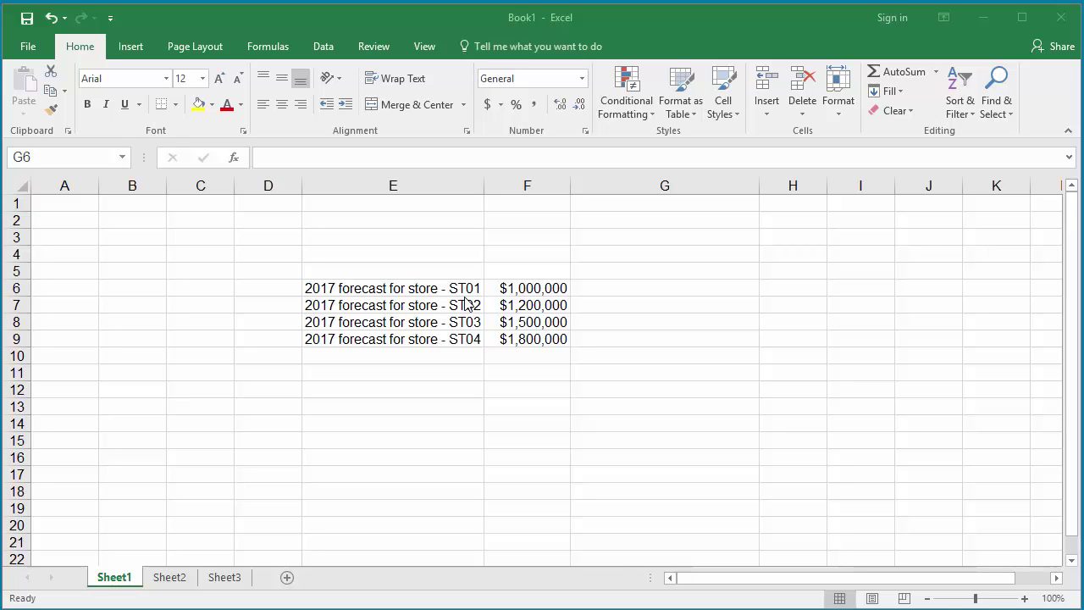
# Enter the formula =SUBSTITUTE(E6,"2017","2018") in cell G6
pyautogui.click(617, 293)
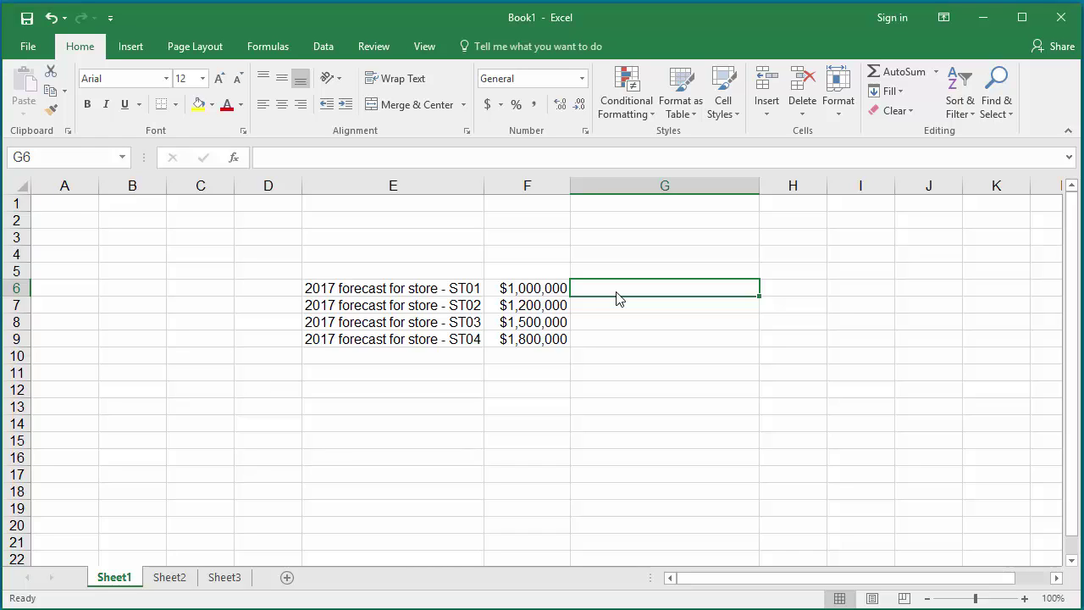
pyautogui.click(350, 159)
pyautogui.write('=')
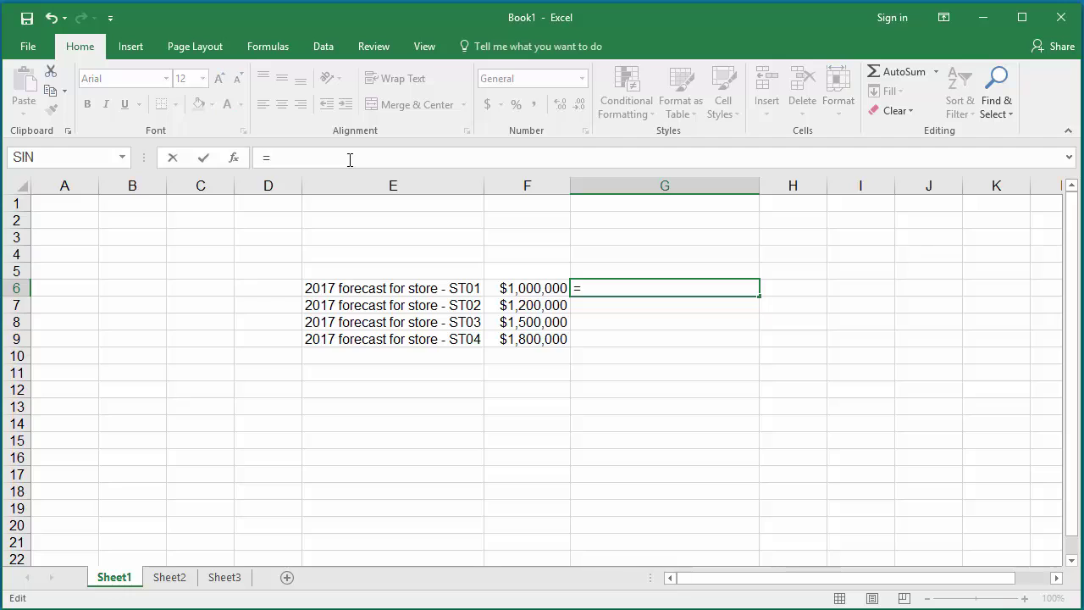
pyautogui.write('SUBST')
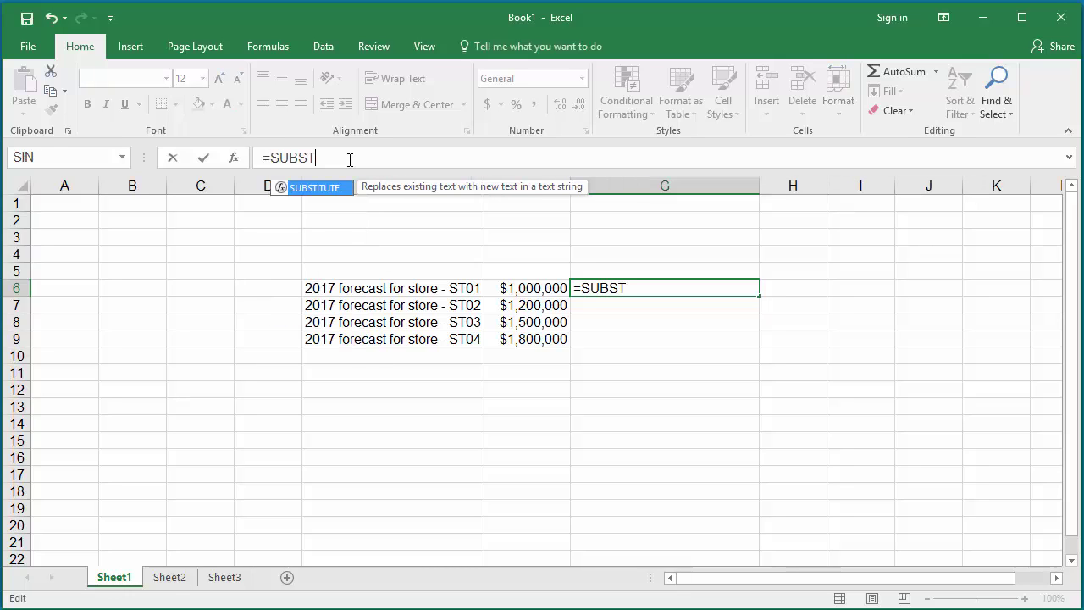
pyautogui.write('ITUTE')
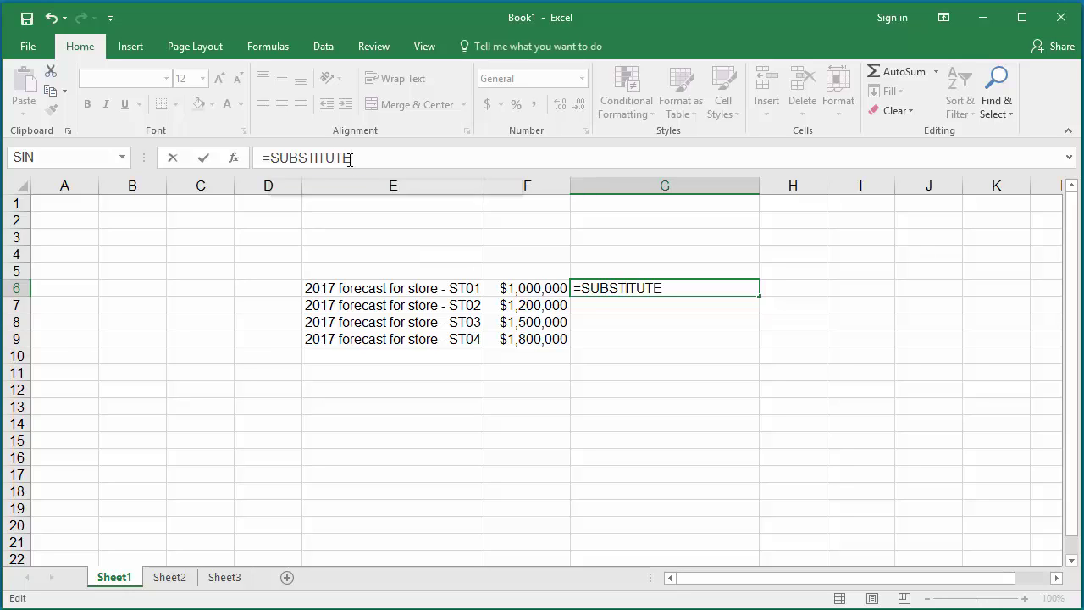
pyautogui.write('(')
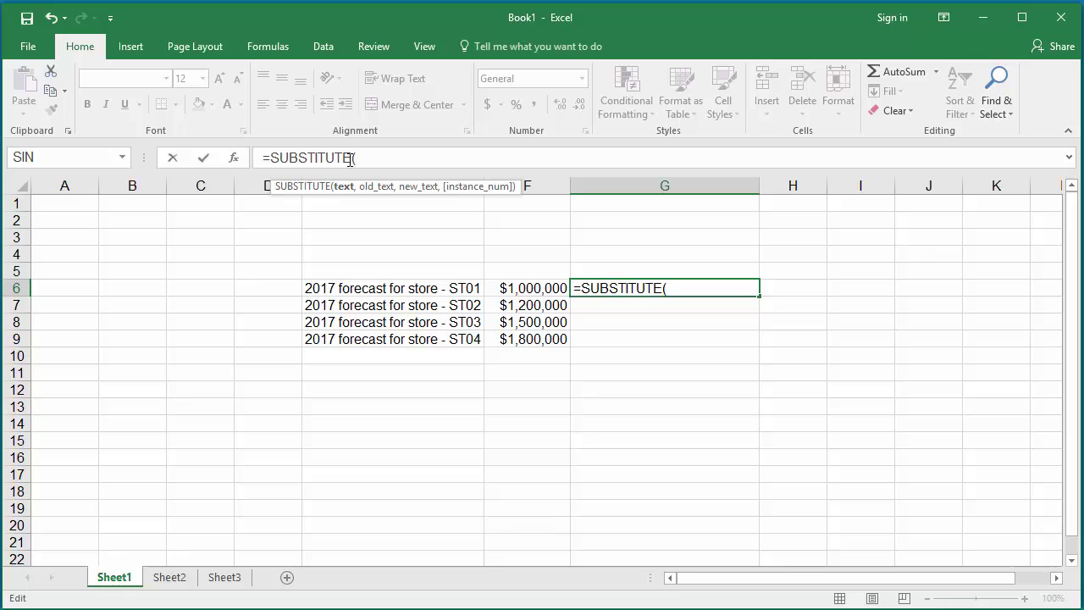
pyautogui.write('E')
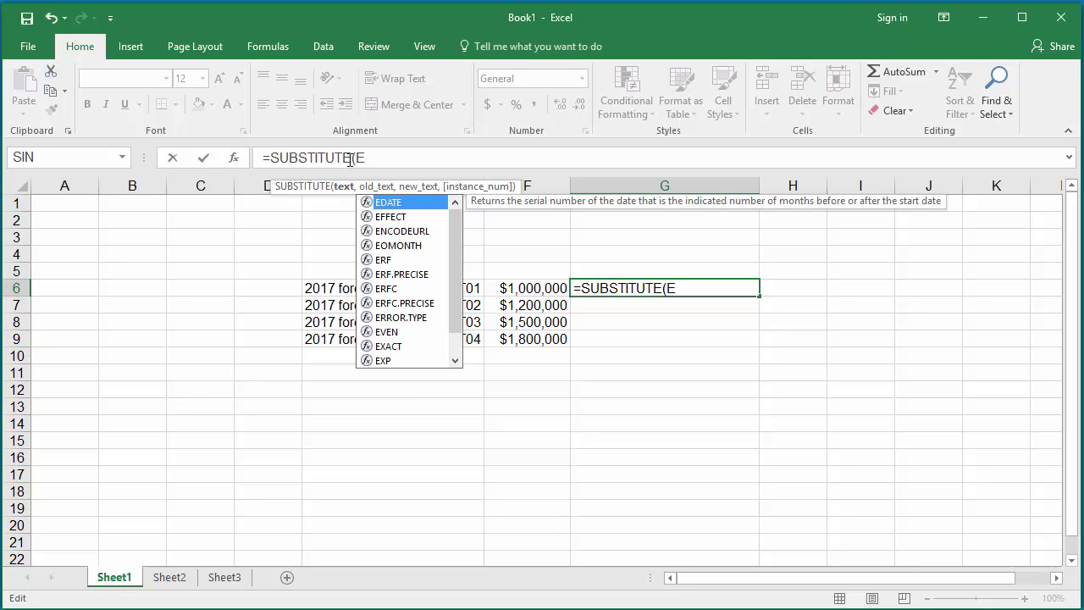
pyautogui.write('6')
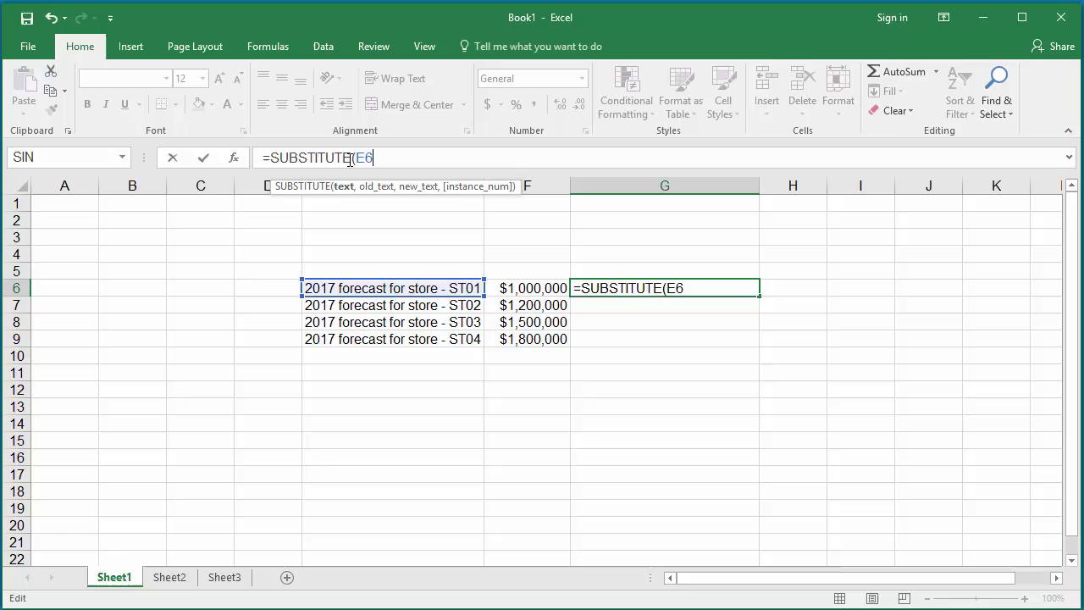
pyautogui.write(',')
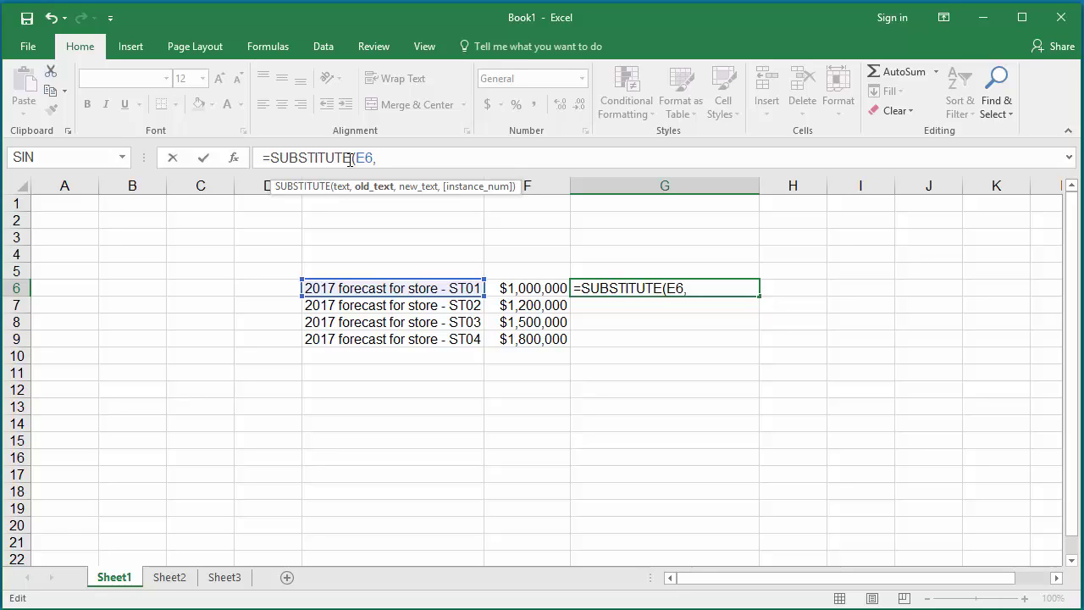
pyautogui.write('"2017"')
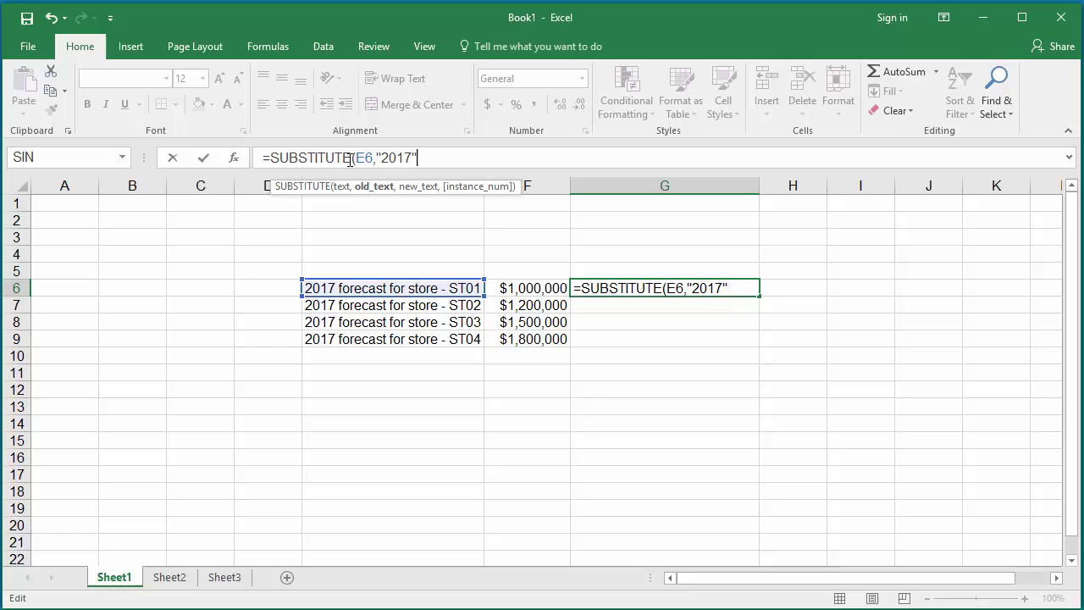
pyautogui.write(',')
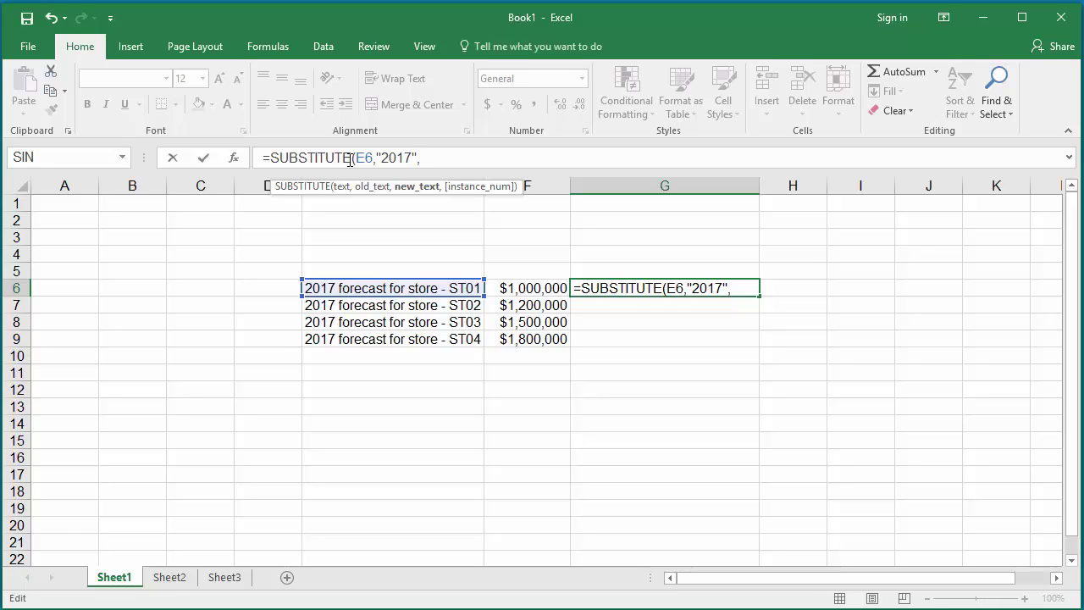
pyautogui.write('"2018"')
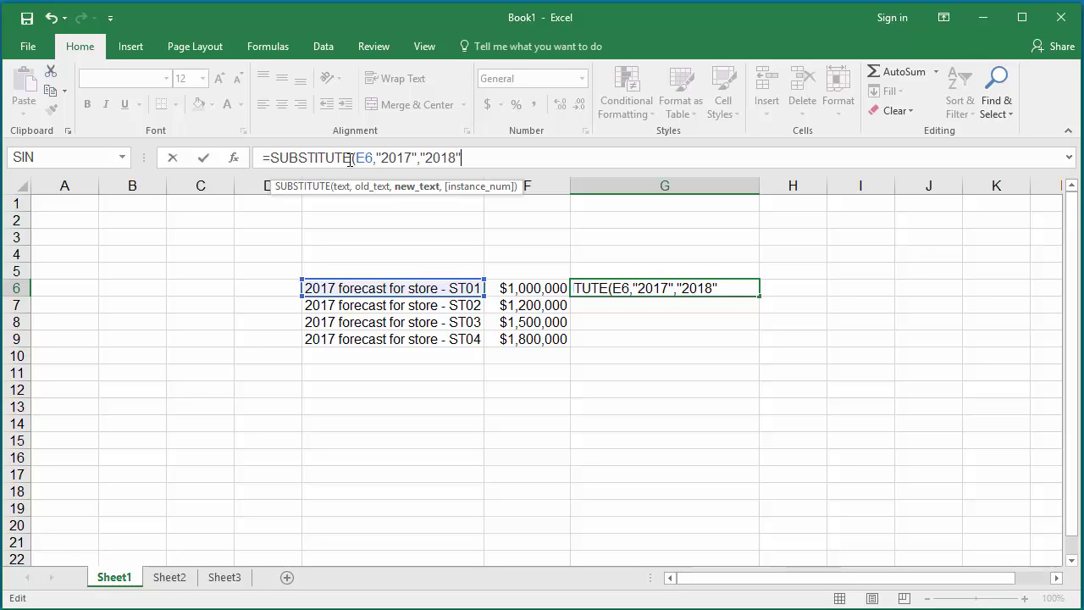
pyautogui.write(')')
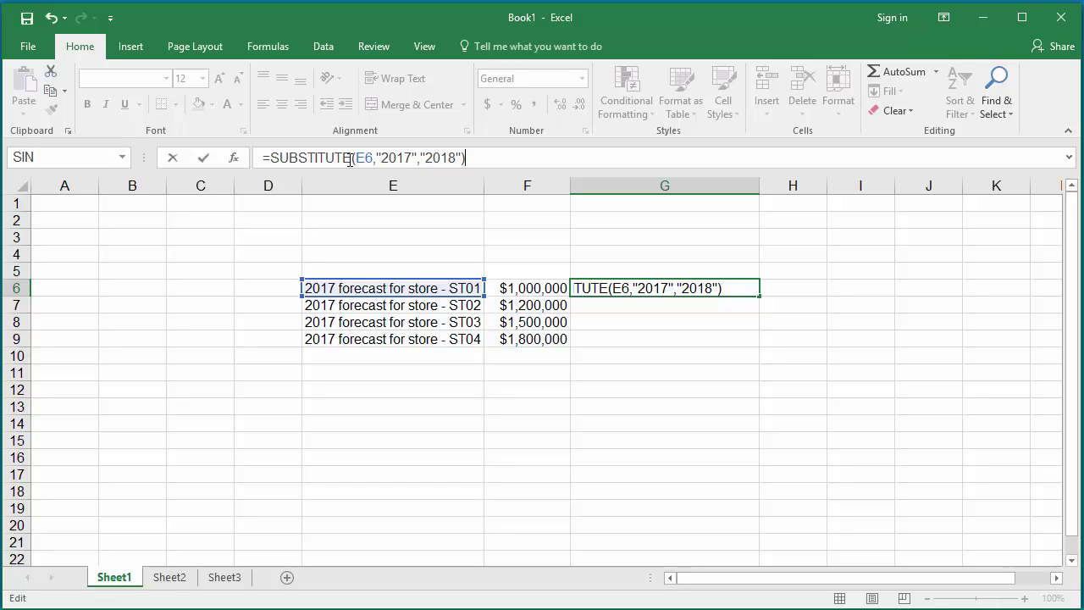
pyautogui.press('Return')
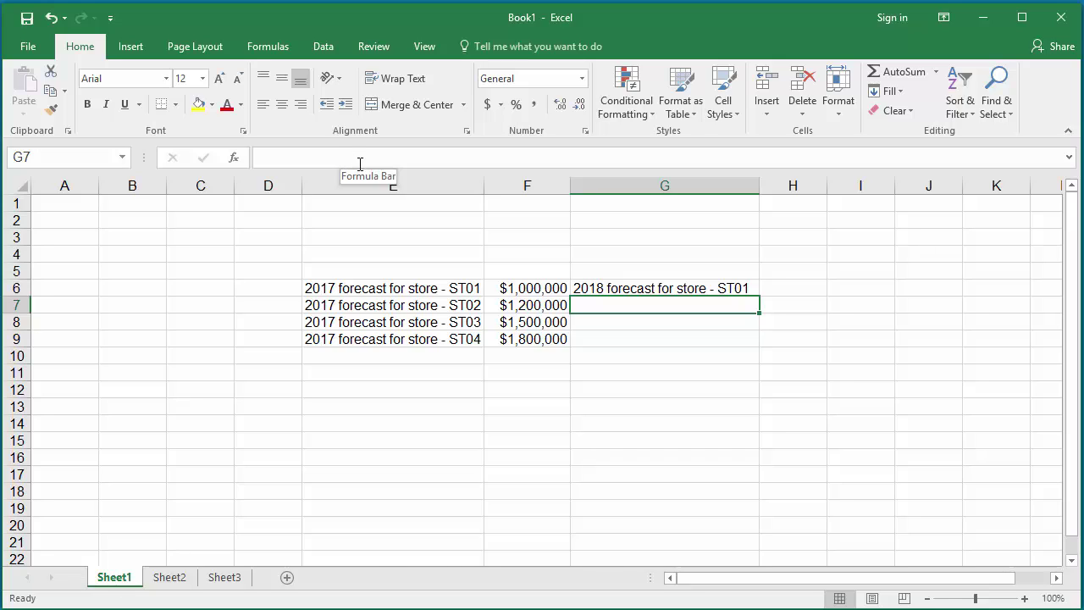
# Fill the SUBSTITUTE formula from G6 down to G9 and check the copied formula in G7
pyautogui.click(623, 290)
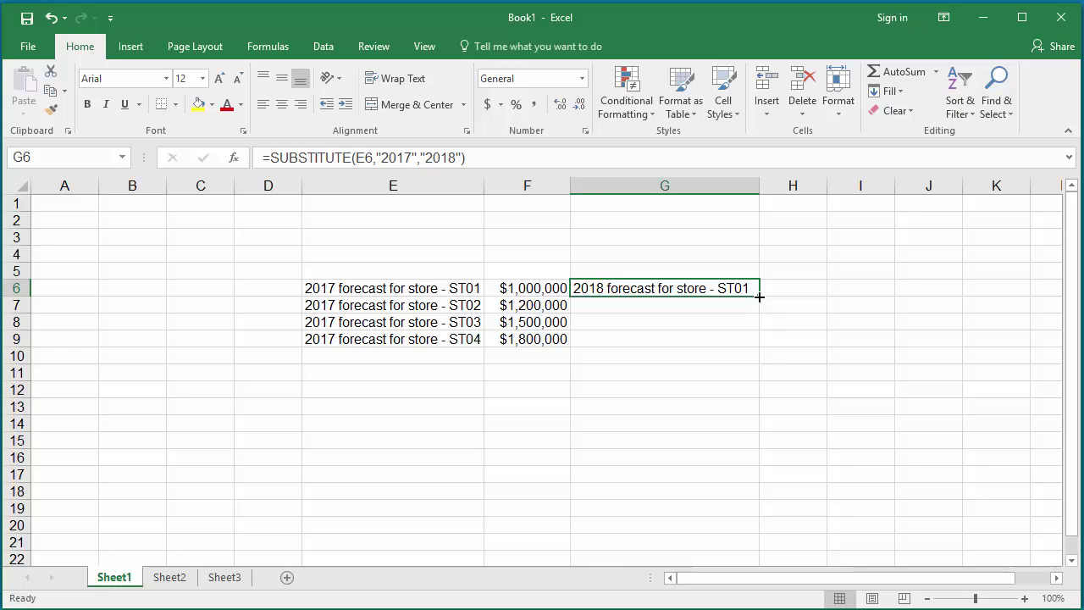
pyautogui.doubleClick(760, 297)
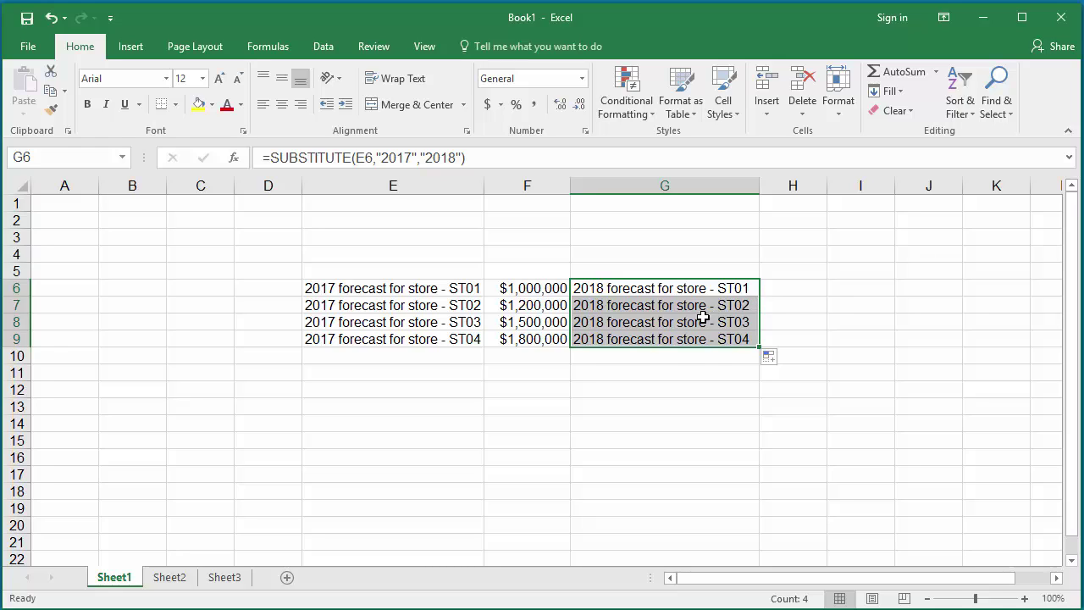
pyautogui.click(663, 305)
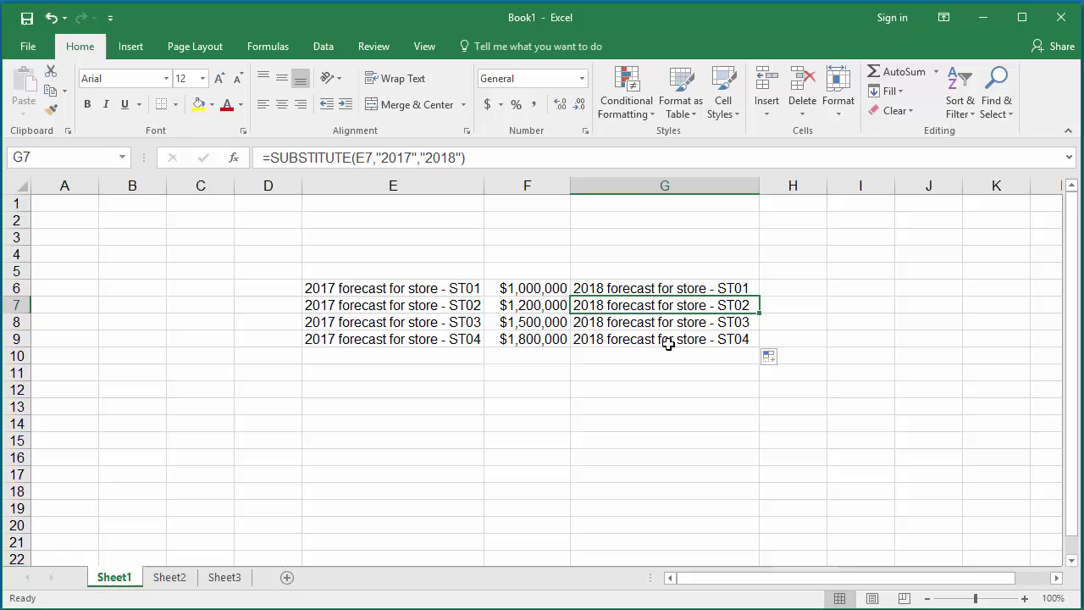
pyautogui.click(657, 288)
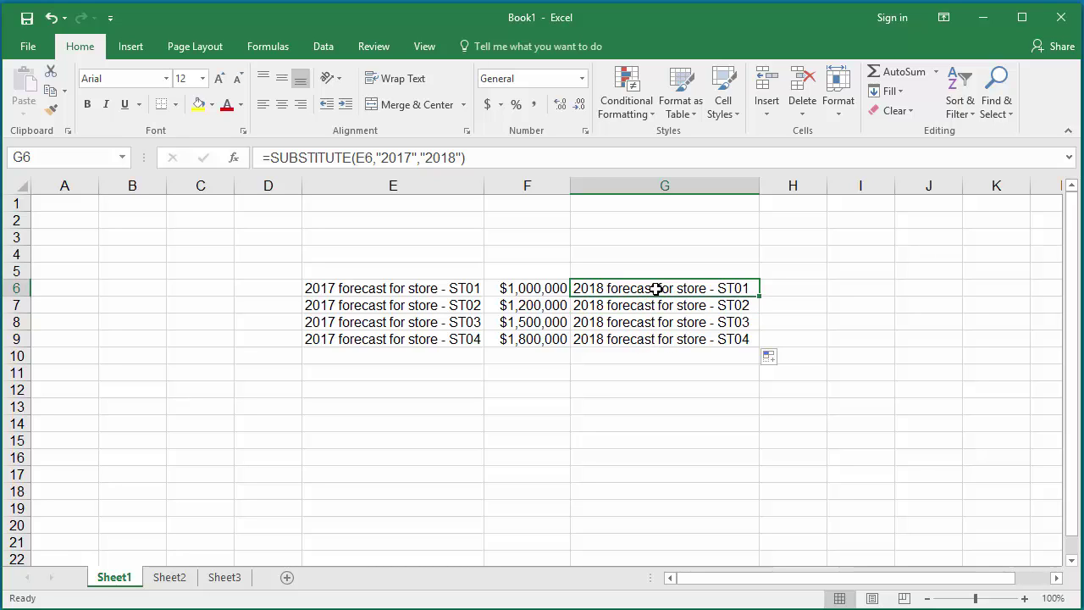
# Copy the formula results in G6:G9 and paste them as values over the store labels starting at E6
pyautogui.moveTo(653, 288); pyautogui.dragTo(668, 341)
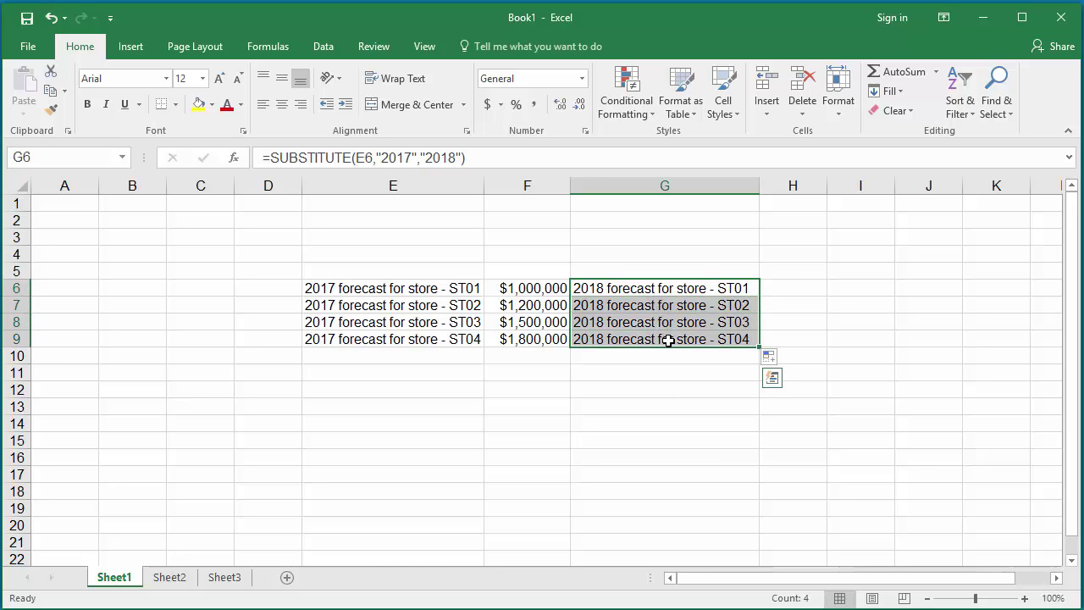
pyautogui.rightClick(663, 326)
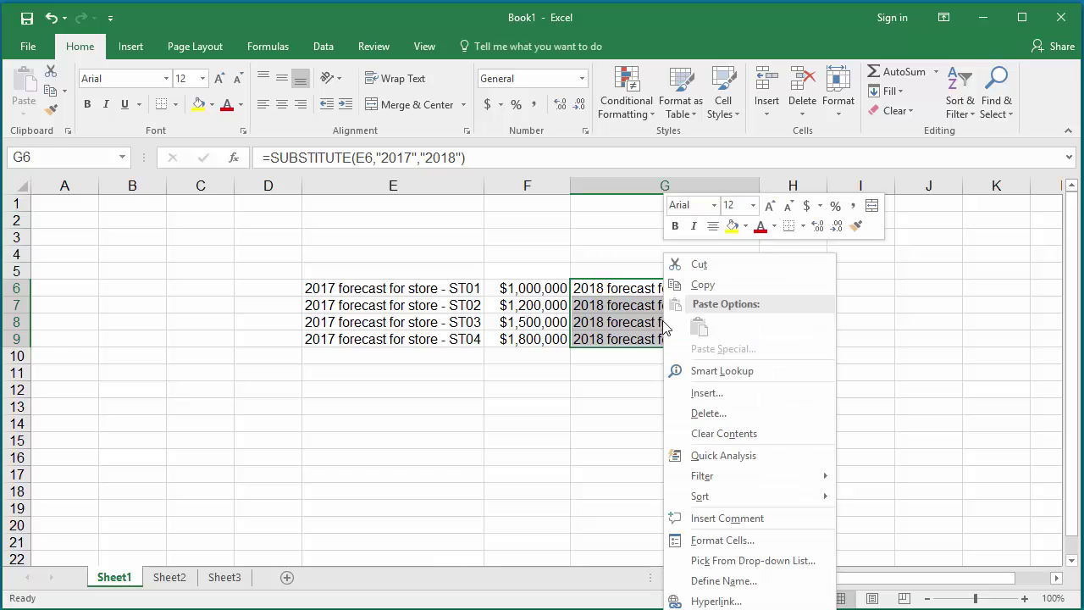
pyautogui.click(703, 285)
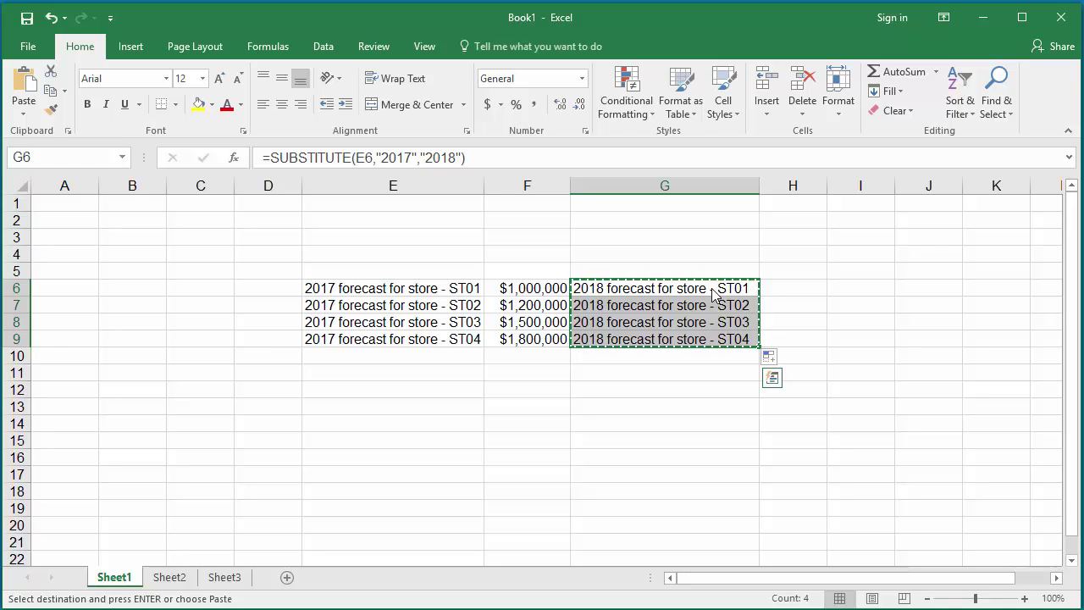
pyautogui.click(379, 292)
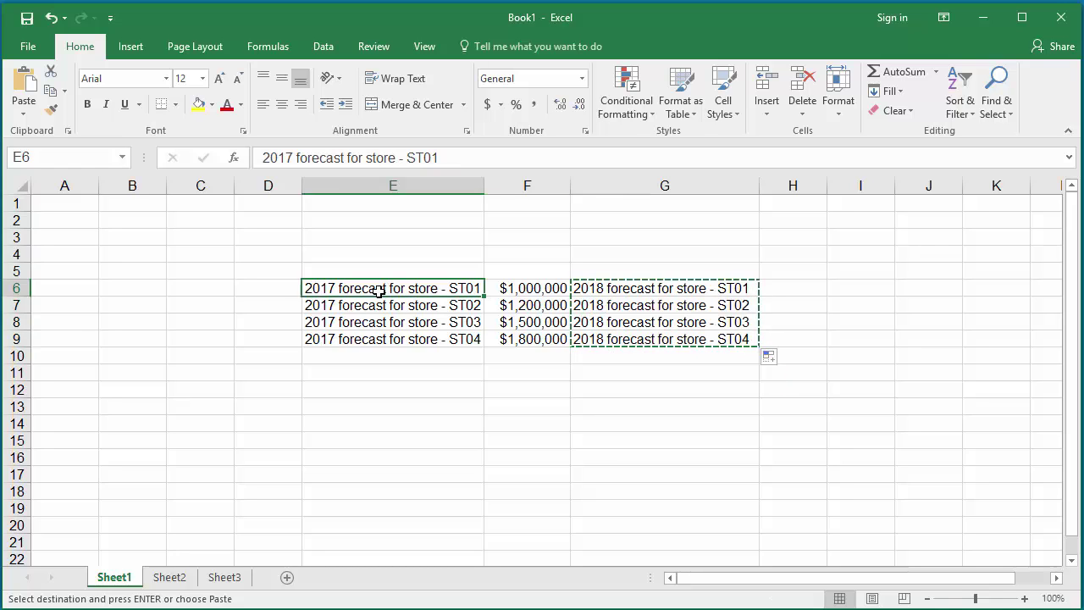
pyautogui.click(24, 115)
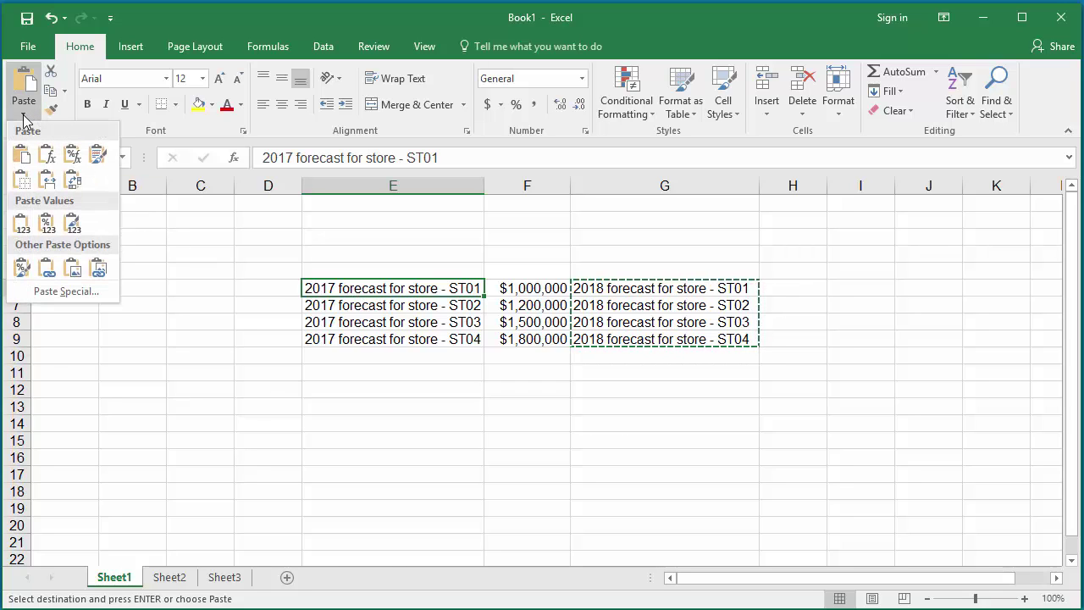
pyautogui.click(23, 227)
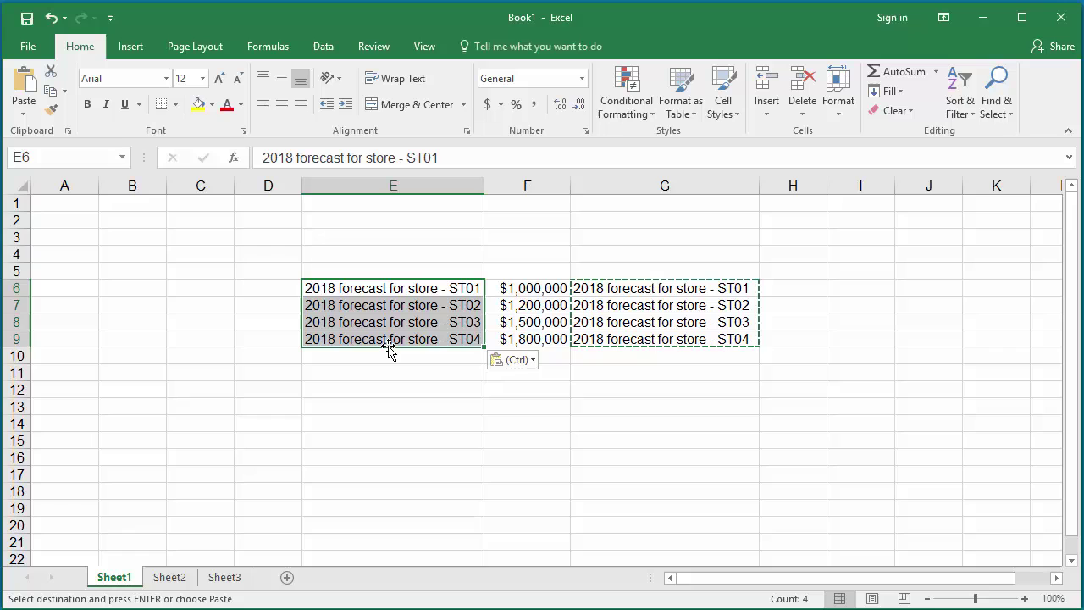
# Delete the entire helper column G and widen the empty column that takes its place
pyautogui.click(616, 288)
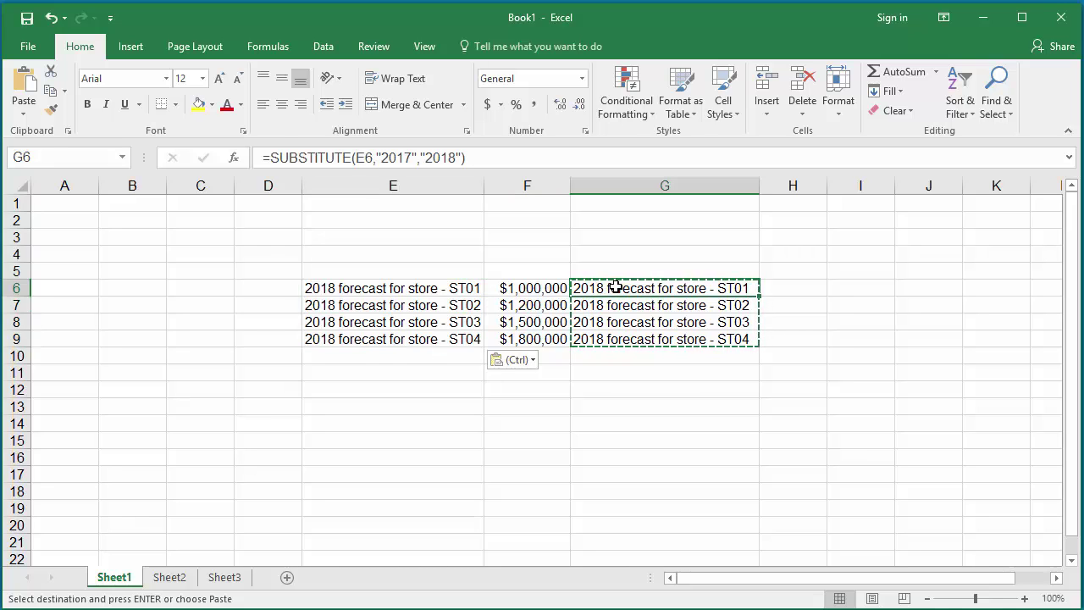
pyautogui.rightClick(616, 288)
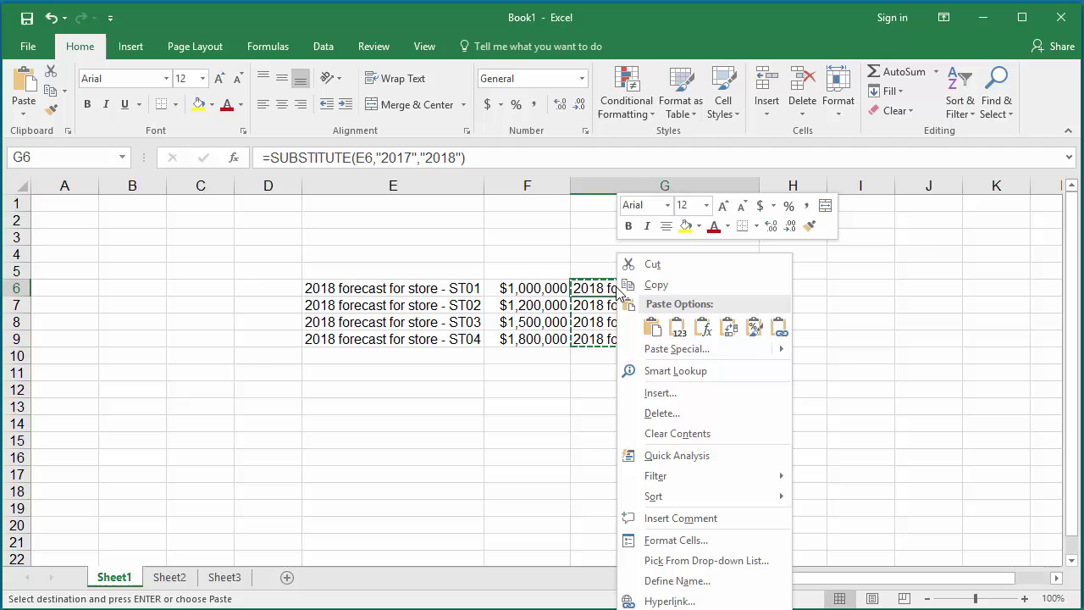
pyautogui.click(661, 413)
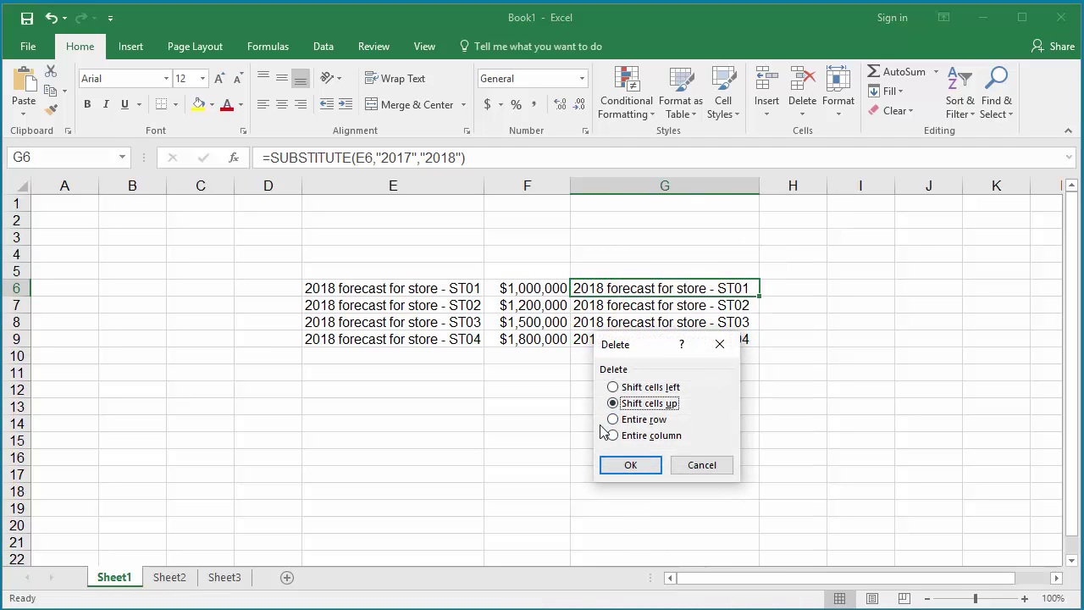
pyautogui.click(631, 436)
pyautogui.click(630, 465)
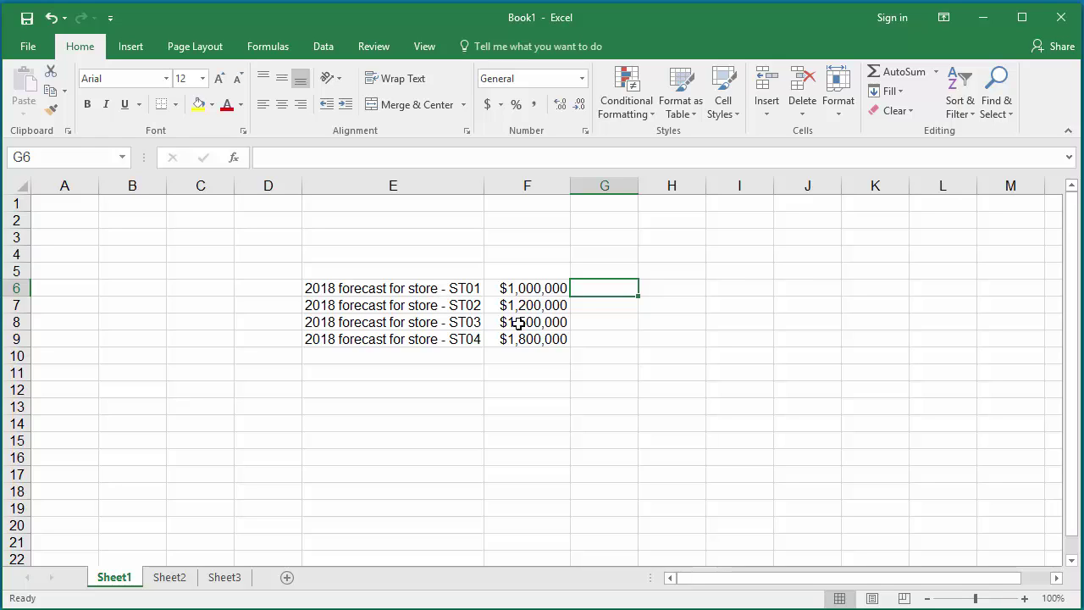
pyautogui.moveTo(638, 185); pyautogui.dragTo(719, 188)
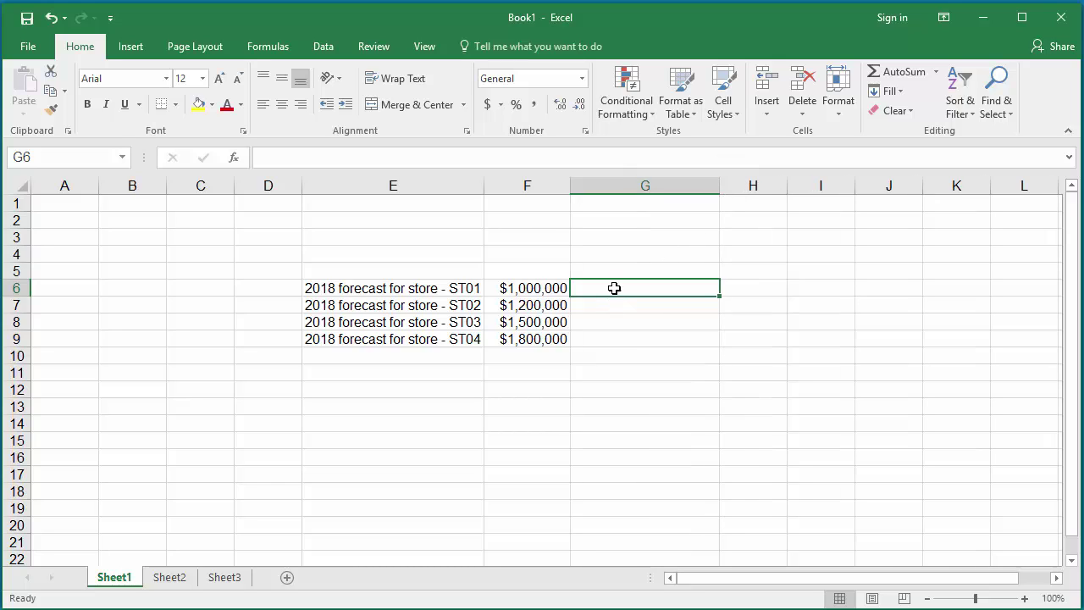
# Enter the formula =REPLACE(E6,25,1," ") in cell G6 to swap the hyphen for a space
pyautogui.click(326, 158)
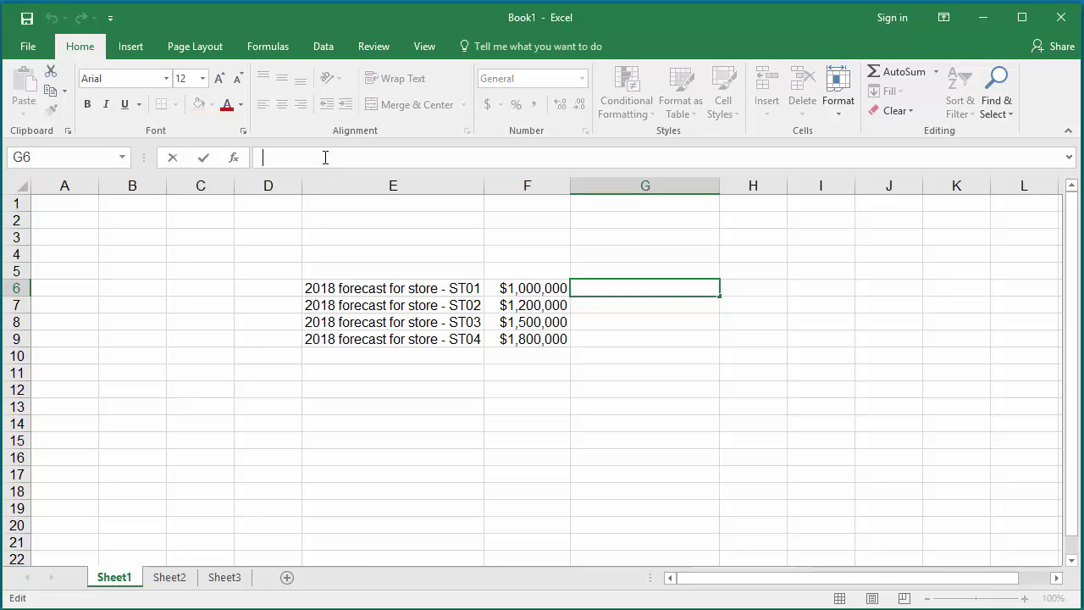
pyautogui.write('=RE')
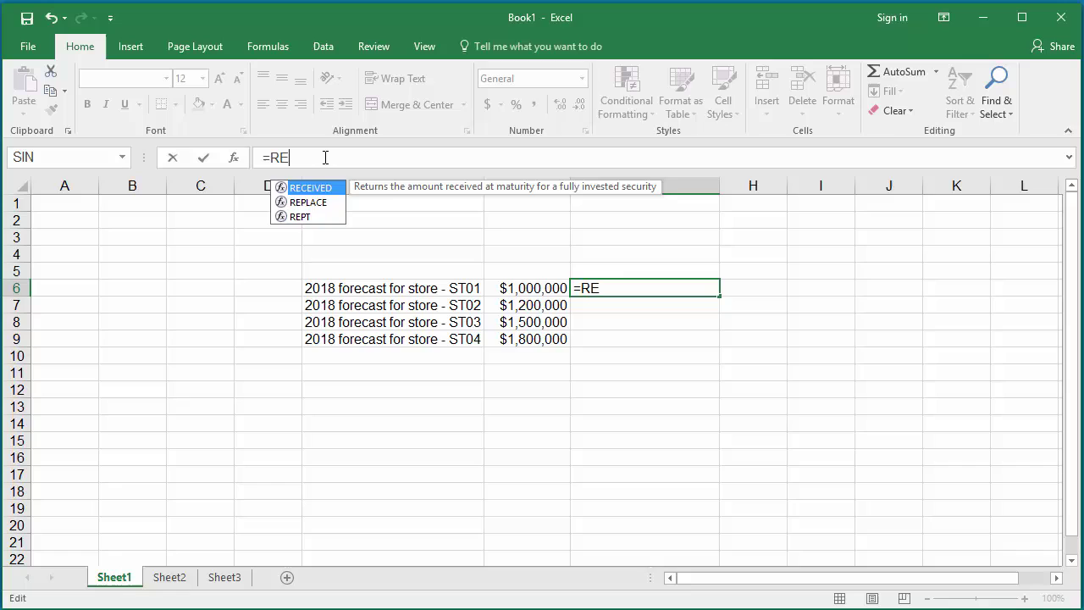
pyautogui.write('PLACE')
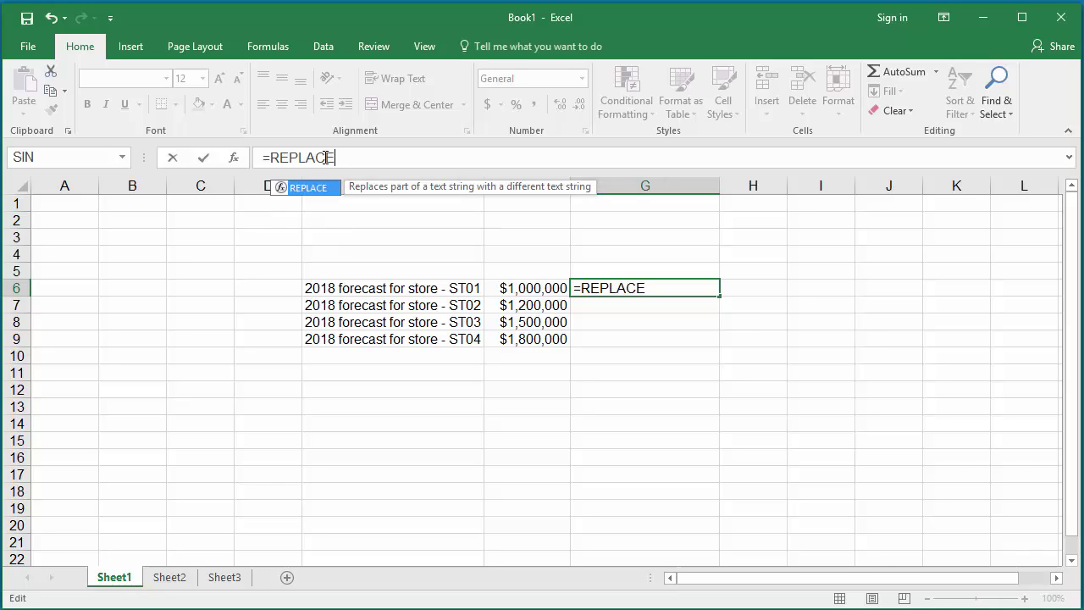
pyautogui.write('(')
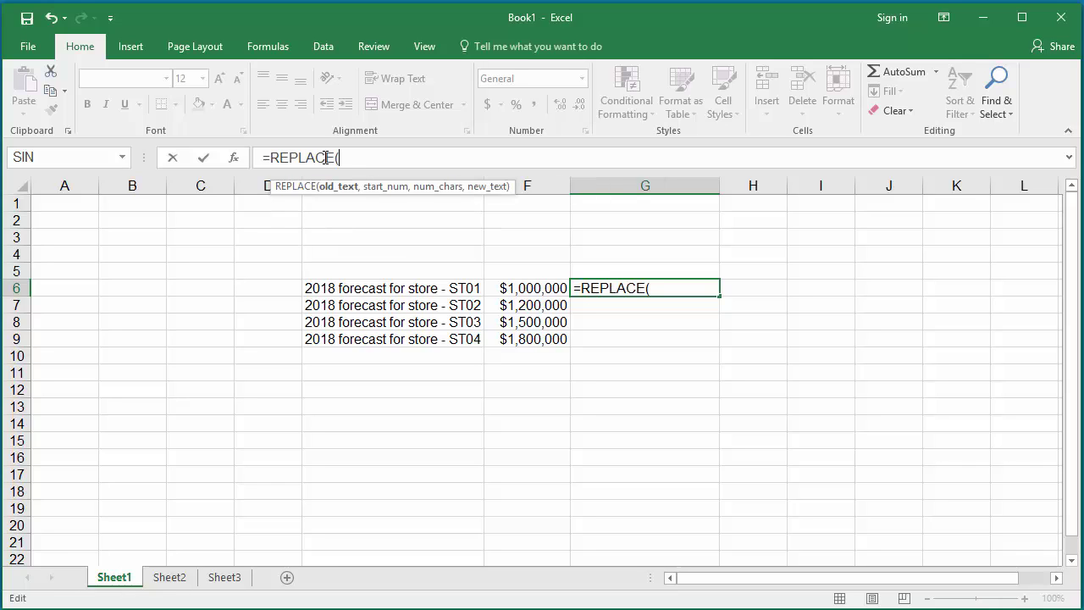
pyautogui.write('E')
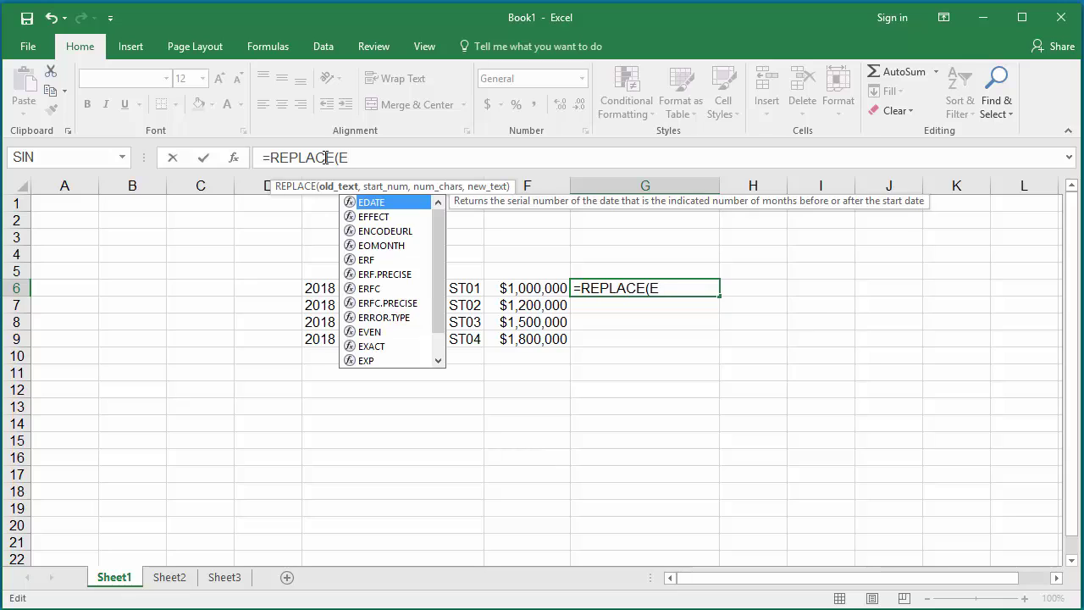
pyautogui.write('6')
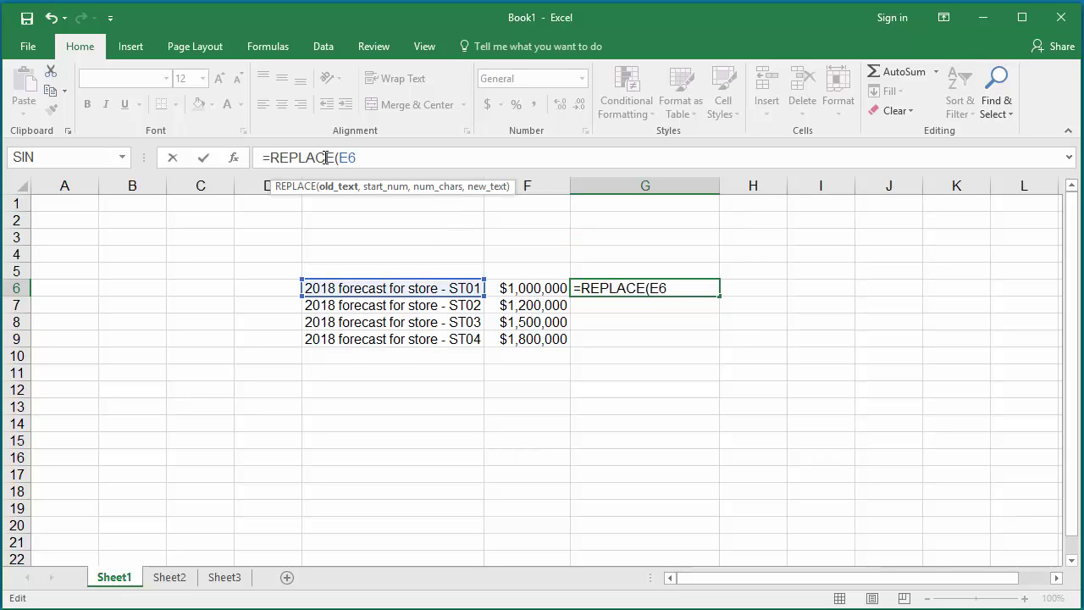
pyautogui.write(',')
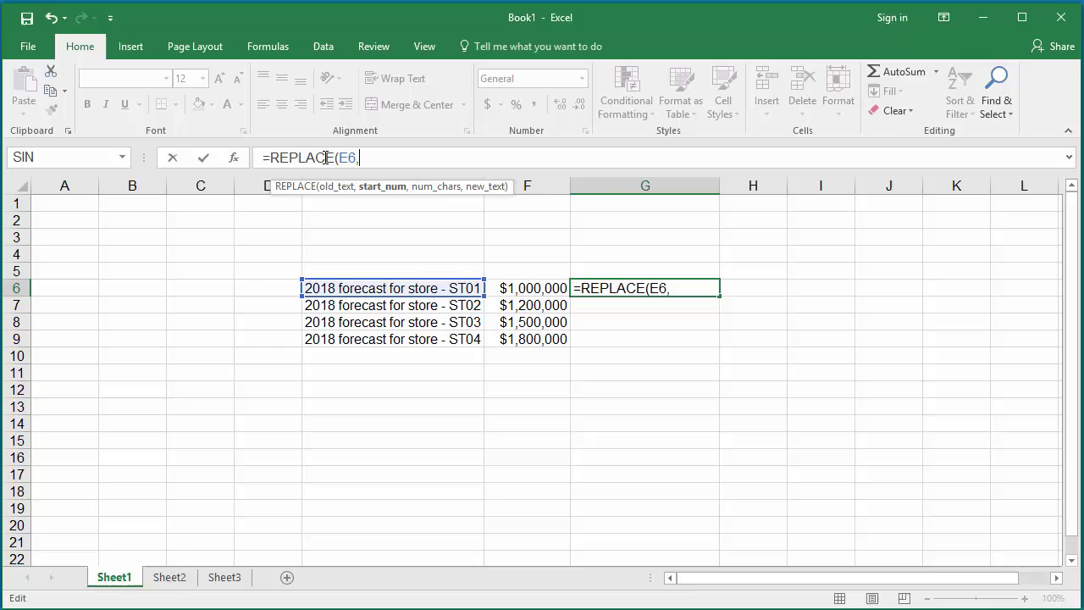
pyautogui.write('2')
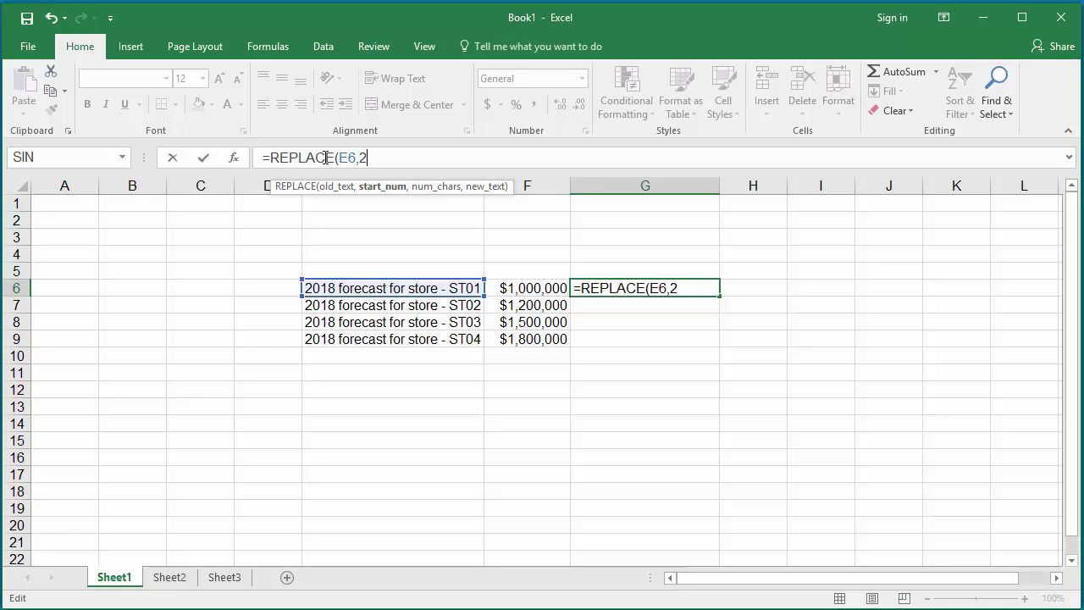
pyautogui.write('5,')
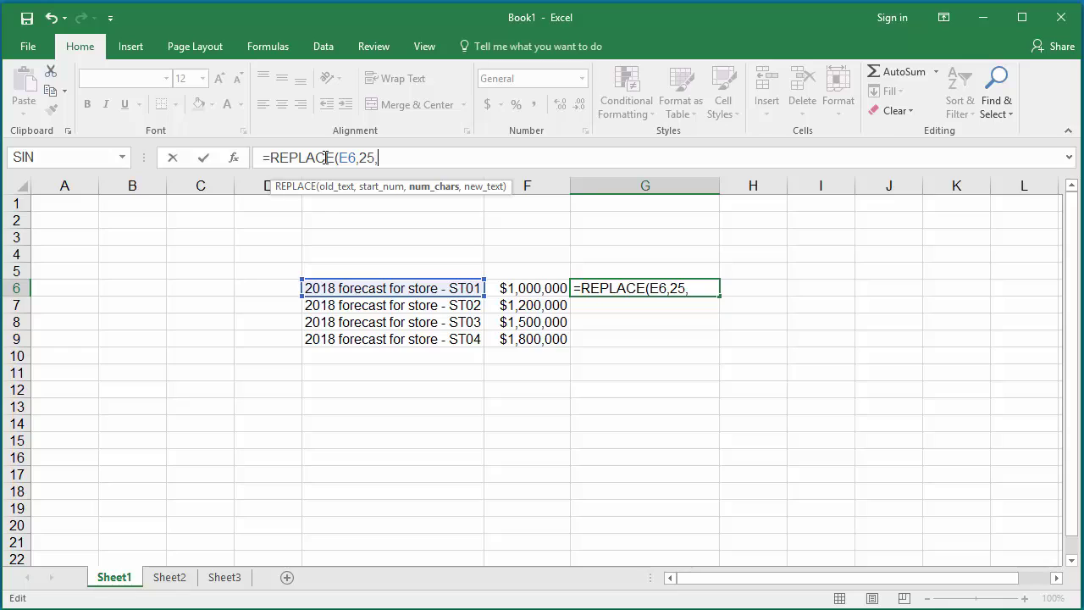
pyautogui.write('1,')
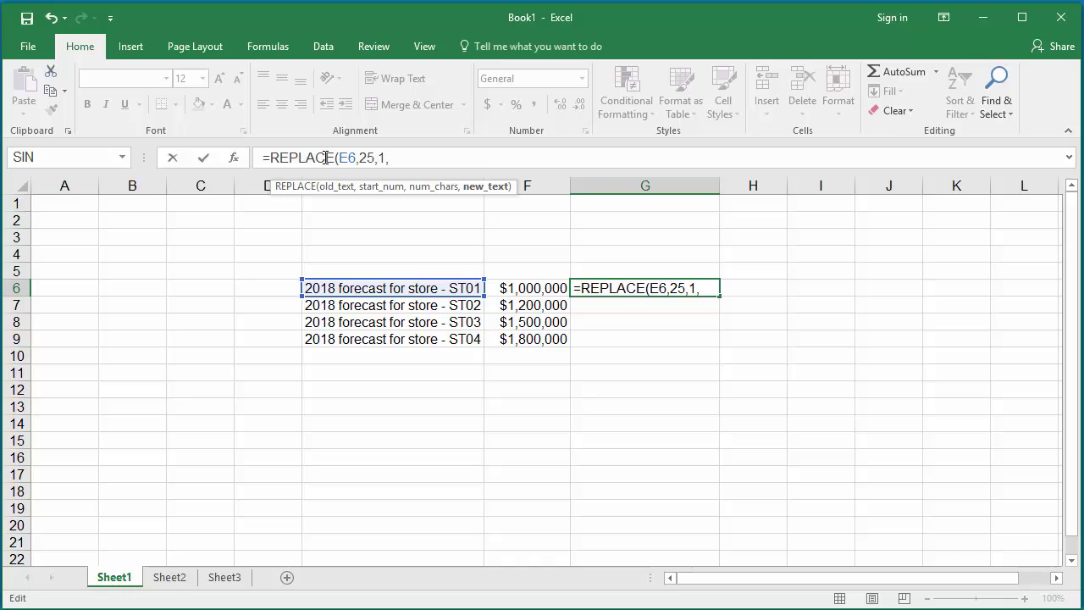
pyautogui.write('" ")')
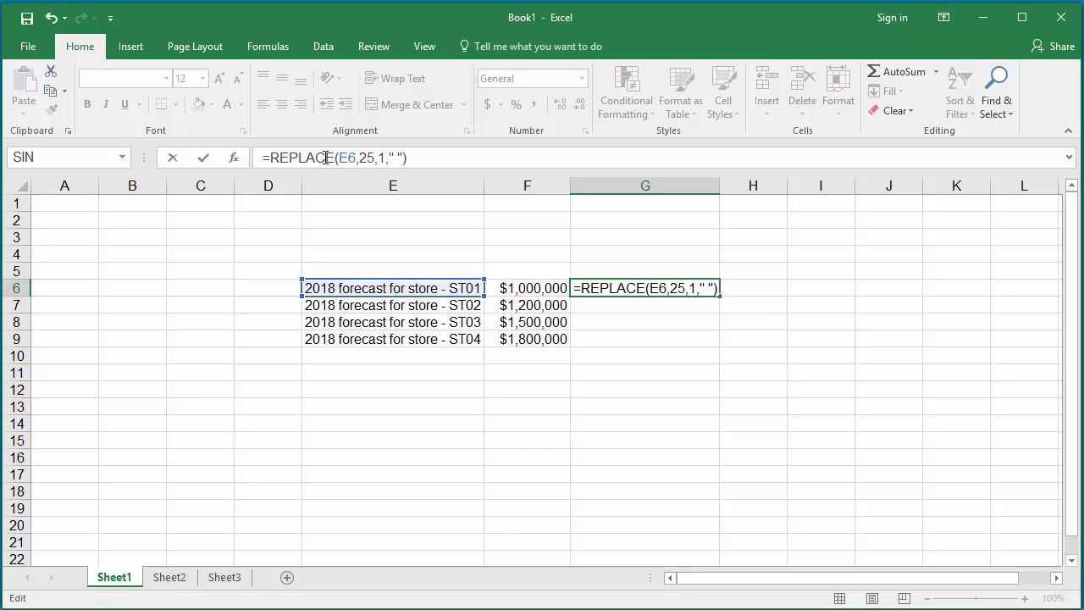
pyautogui.press('Return')
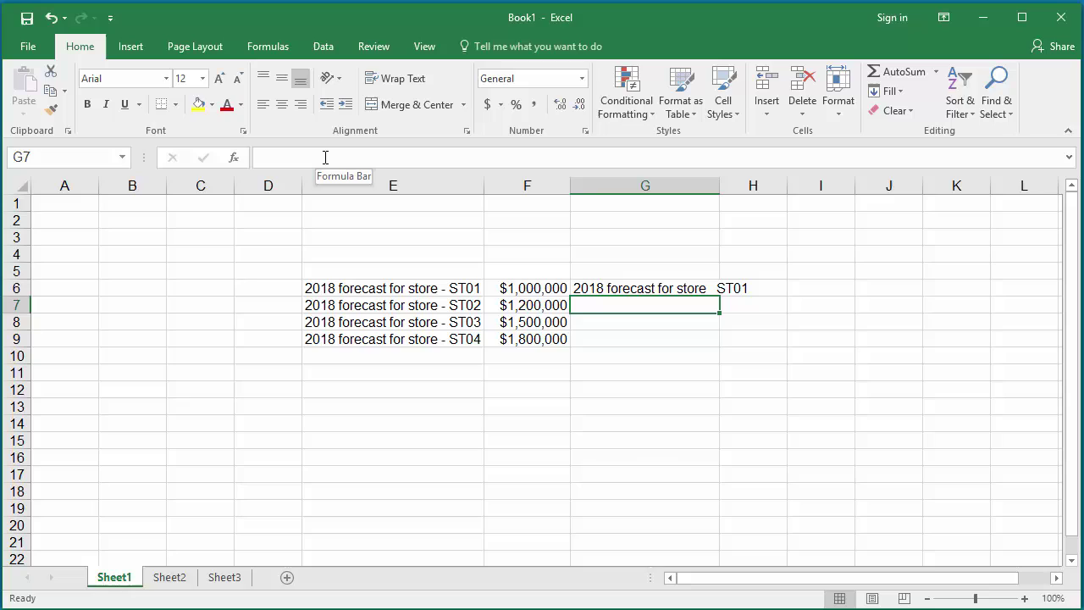